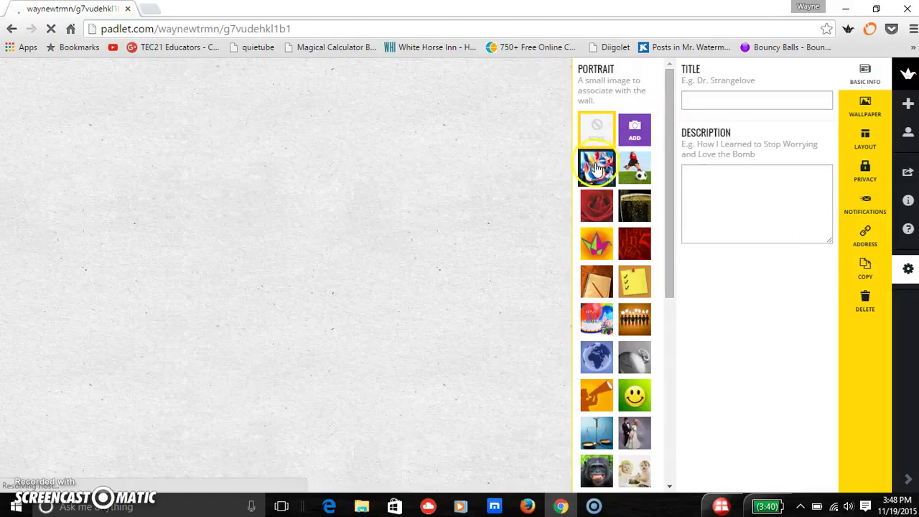
- Try the soccer, notebook, people and cake portraits, then settle on the globe picture
click(634, 171)
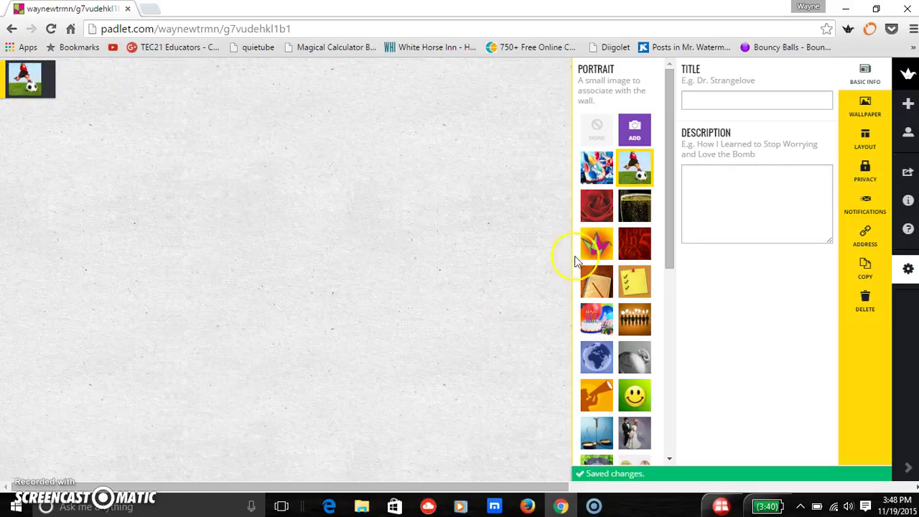
click(593, 282)
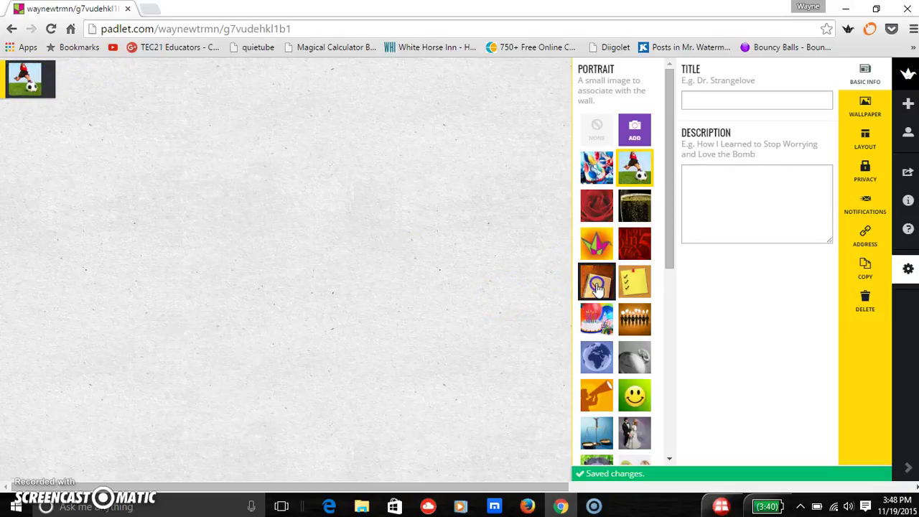
click(633, 324)
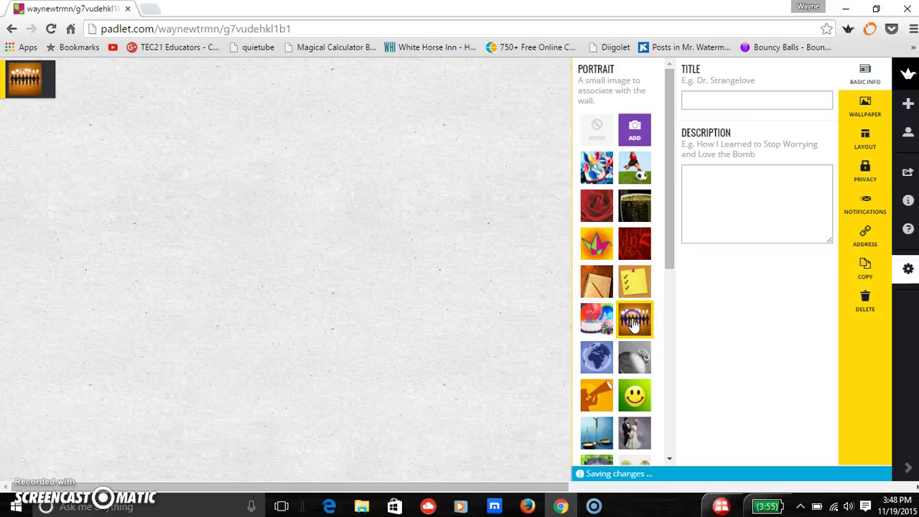
click(596, 323)
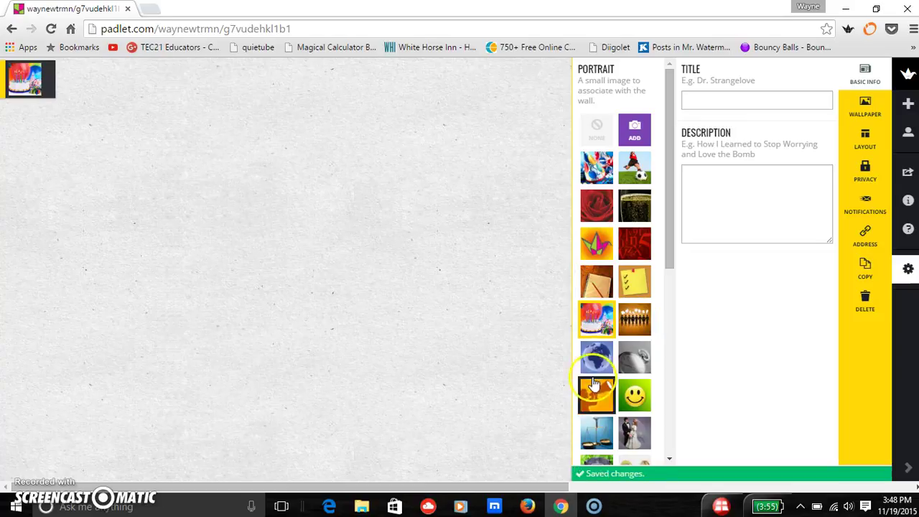
click(596, 357)
click(709, 142)
click(728, 99)
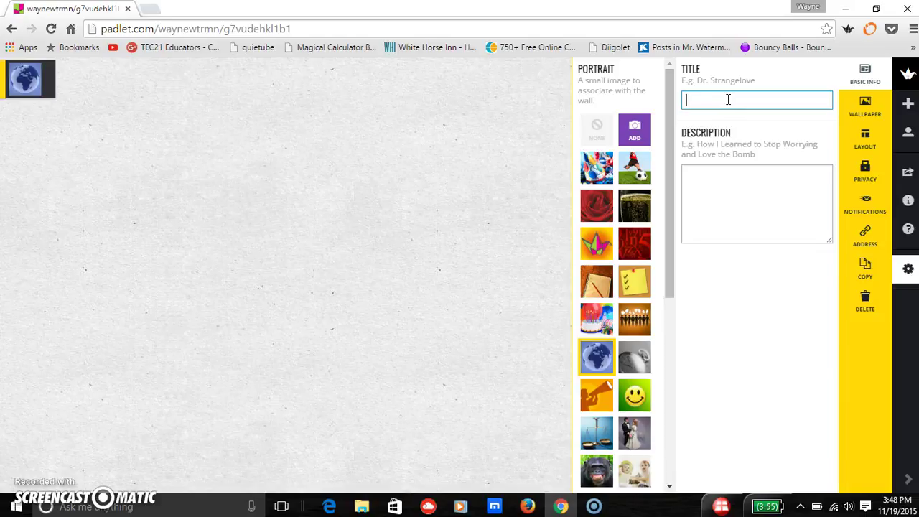
- Title the wall 'Johnny Tremain'
text(T)
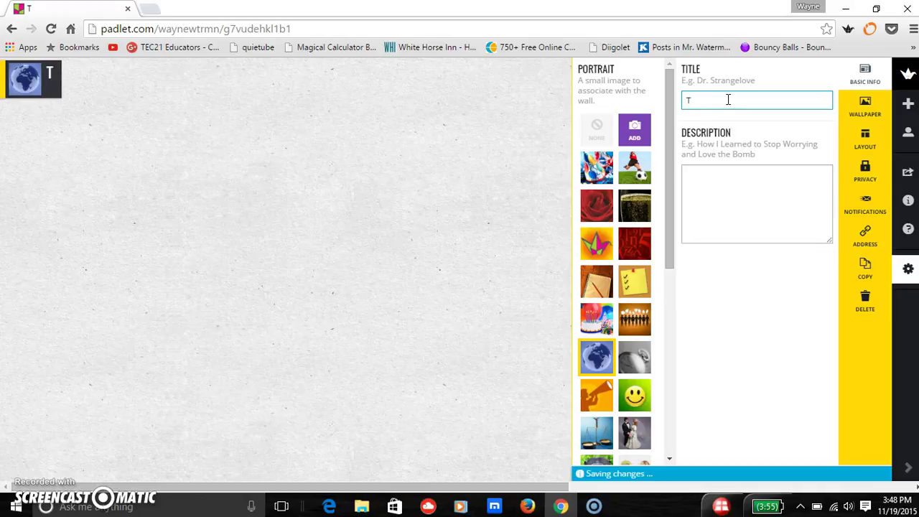
key(BackSpace)
text(Johnn)
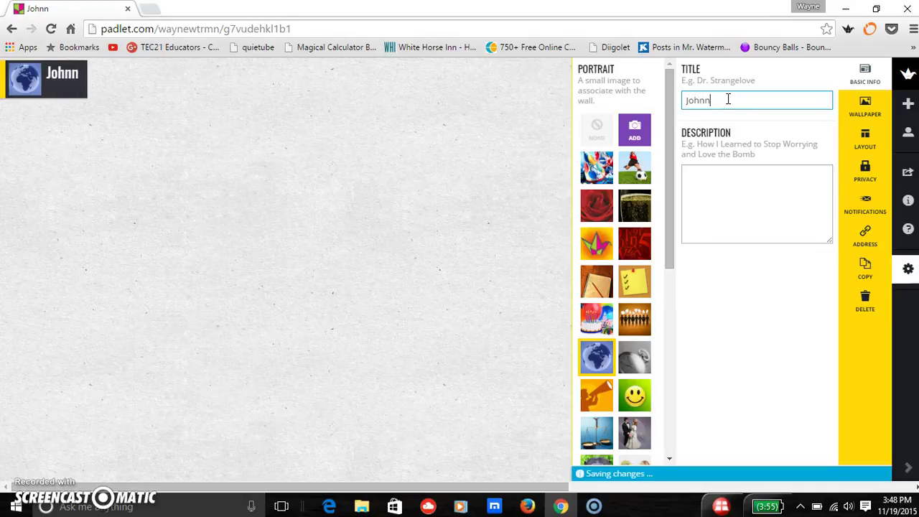
text(y Tremia)
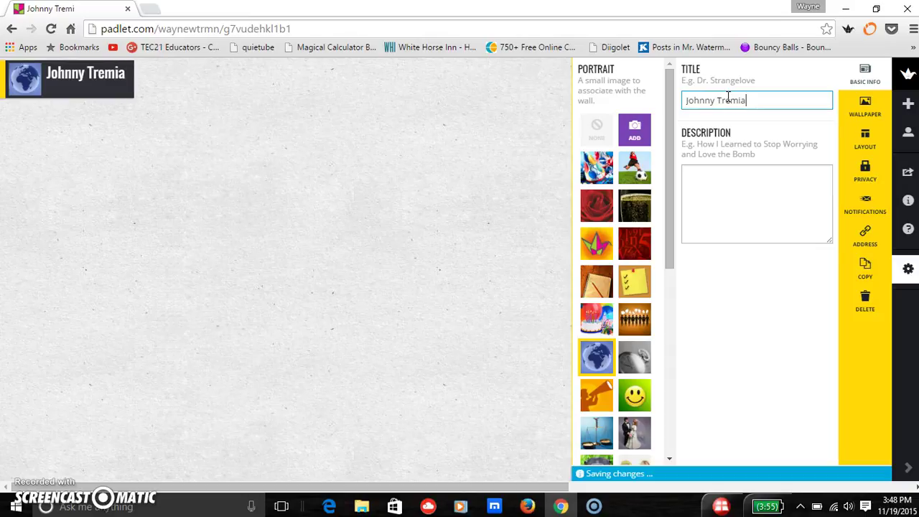
key(BackSpace)
key(BackSpace)
text(ain)
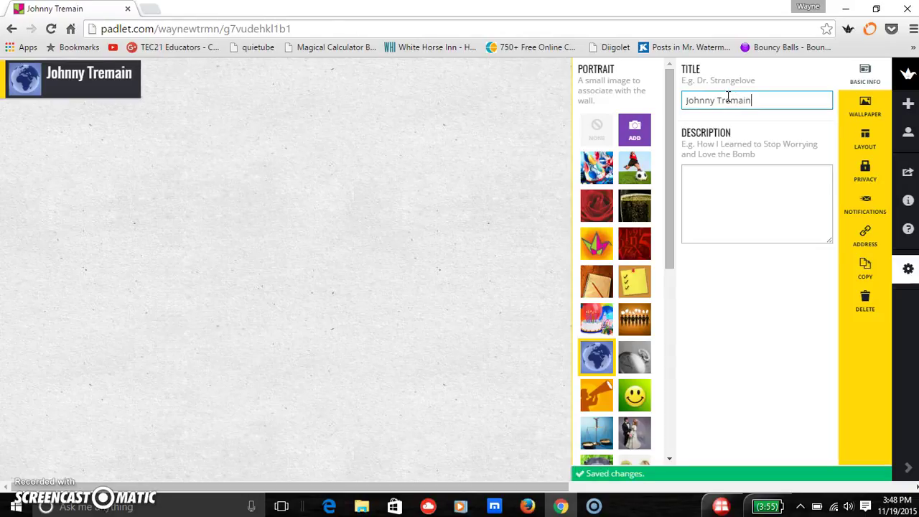
- Enter the description 'Chapter Description of The Giver' and let it save
click(726, 180)
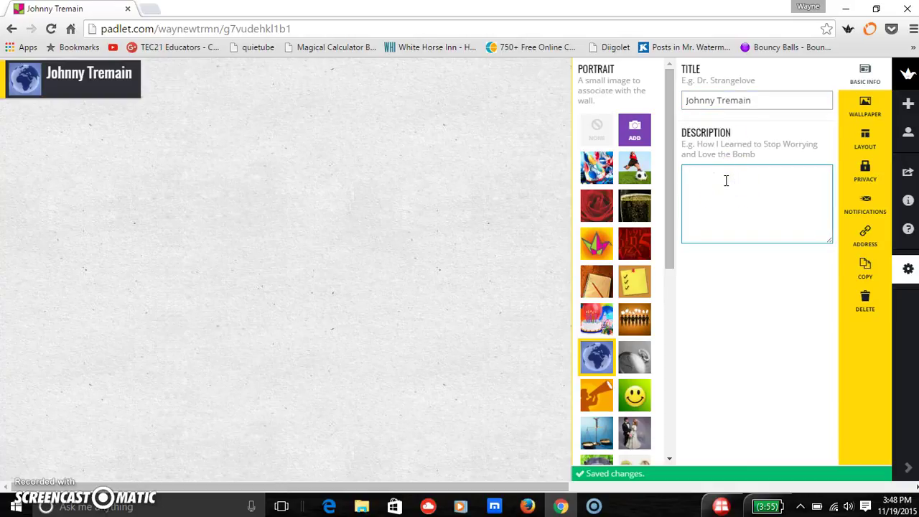
text(Chap)
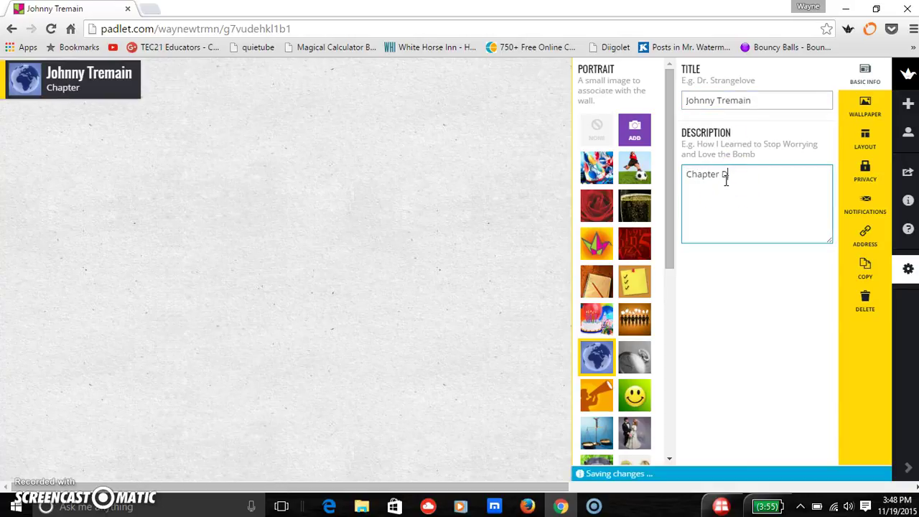
text(ter Description of the)
key(BackSpace)
key(BackSpace)
key(BackSpace)
text(The Giver)
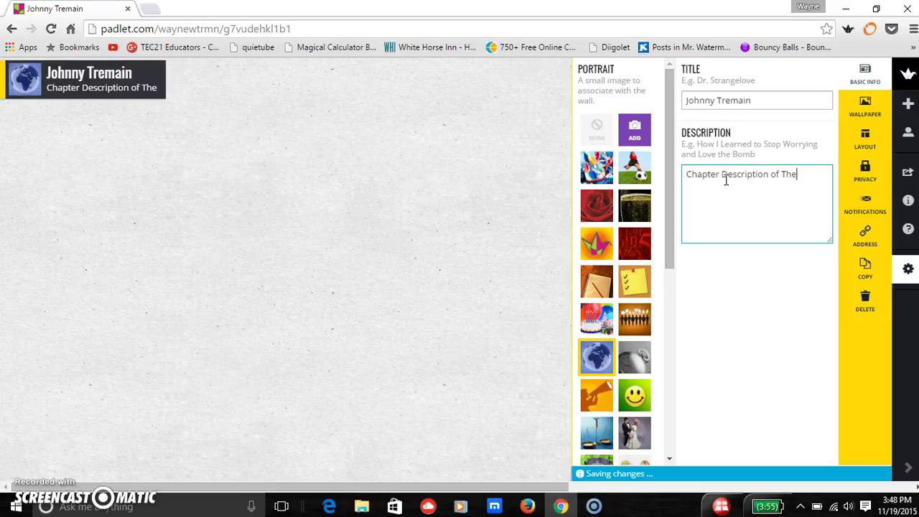
click(744, 308)
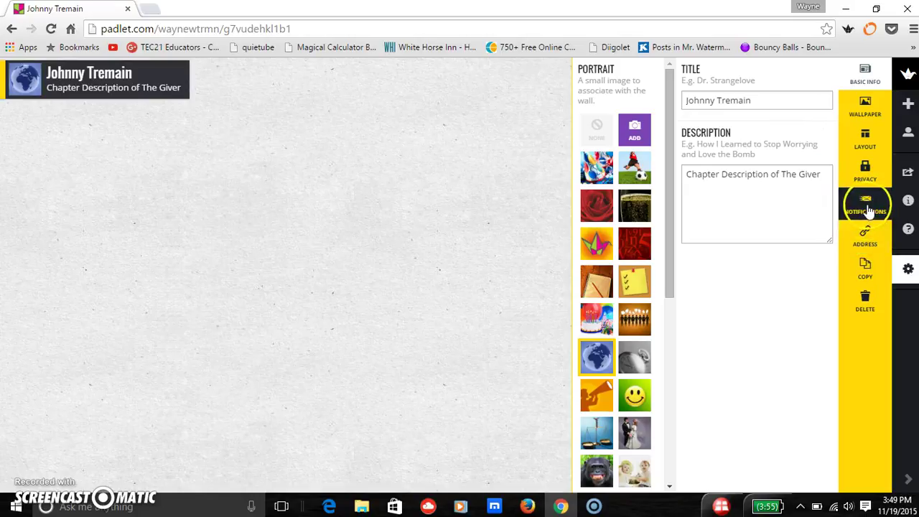
- Preview the Stream and Grid layouts, keep Freeform, and bring up the wallpaper choices
click(868, 141)
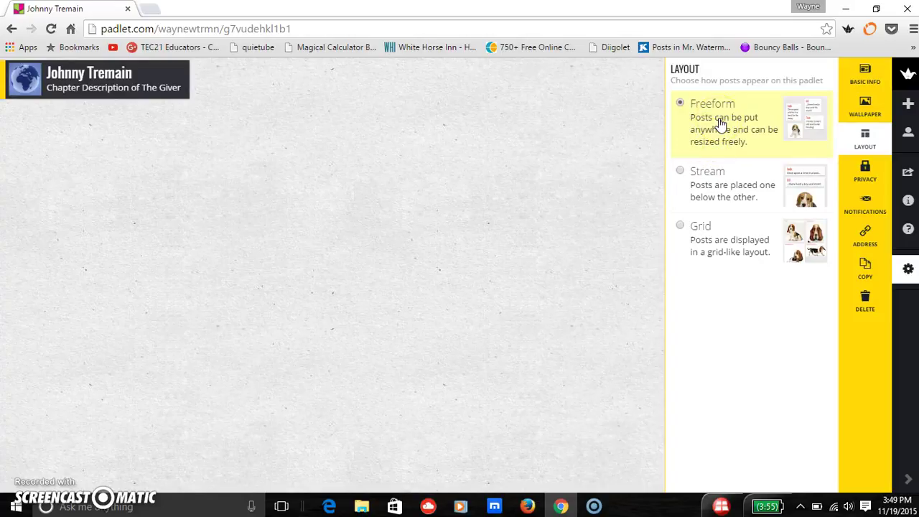
click(419, 224)
click(680, 172)
click(457, 158)
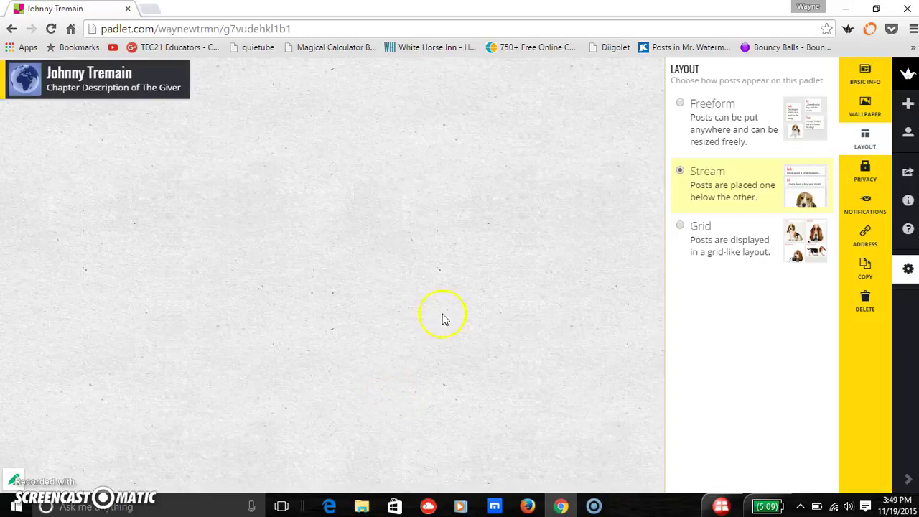
click(679, 225)
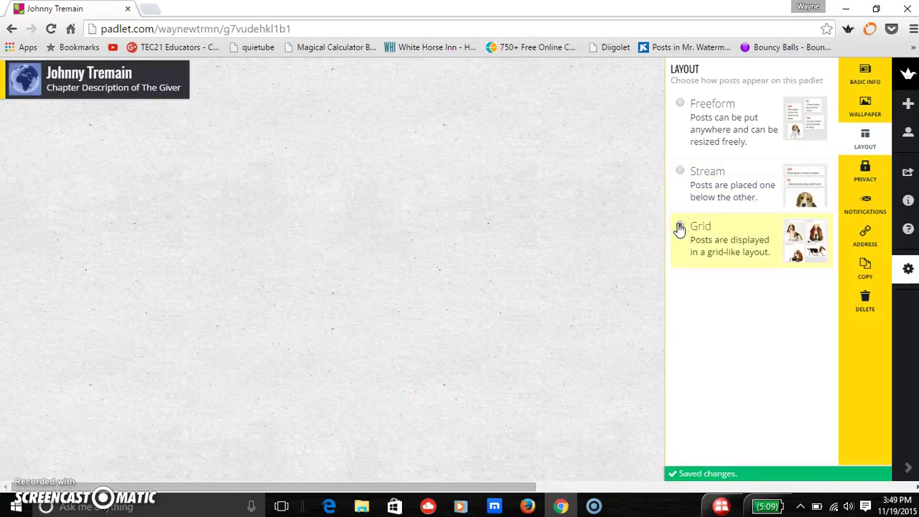
click(680, 104)
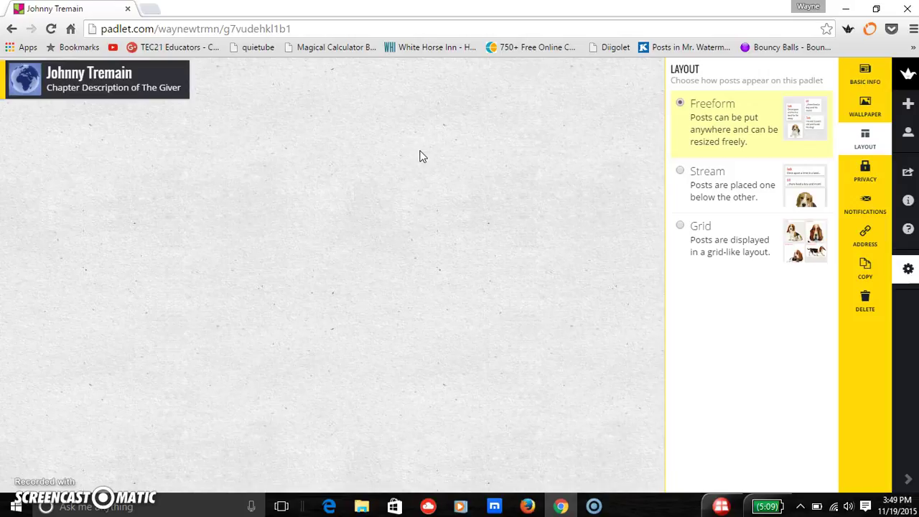
click(619, 193)
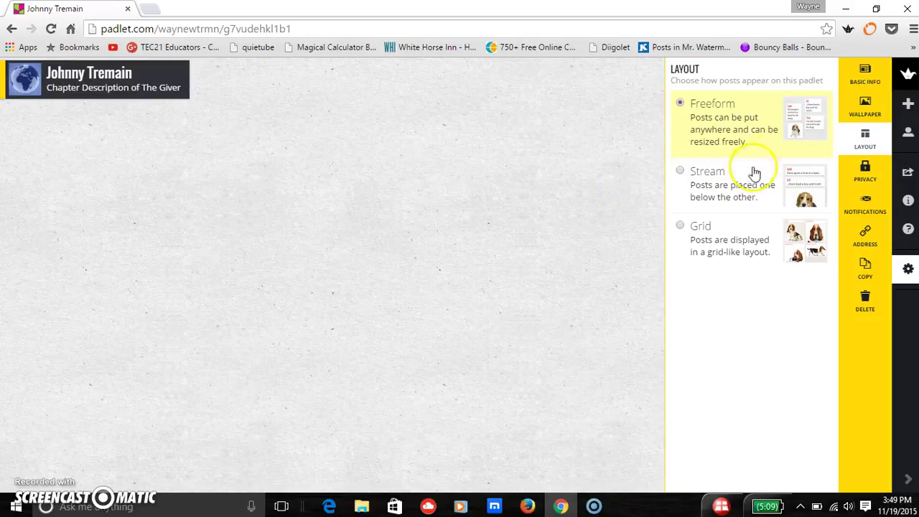
click(866, 108)
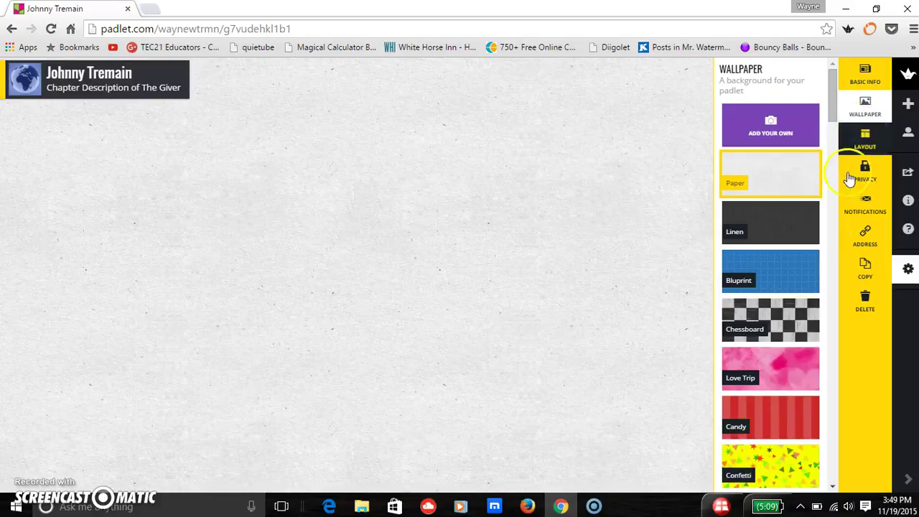
- Preview the Confetti, Grass and Kaleidoscope wallpapers on the wall
click(837, 90)
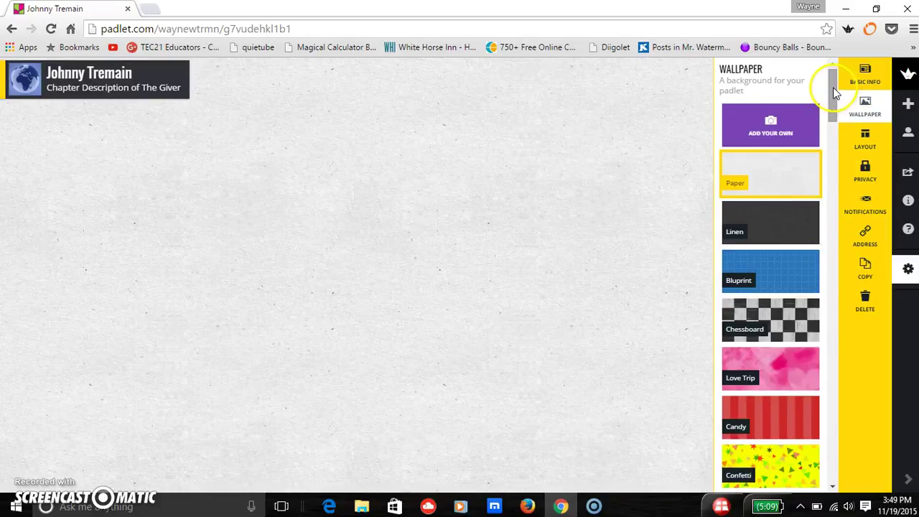
drag(834, 88, 832, 128)
click(786, 149)
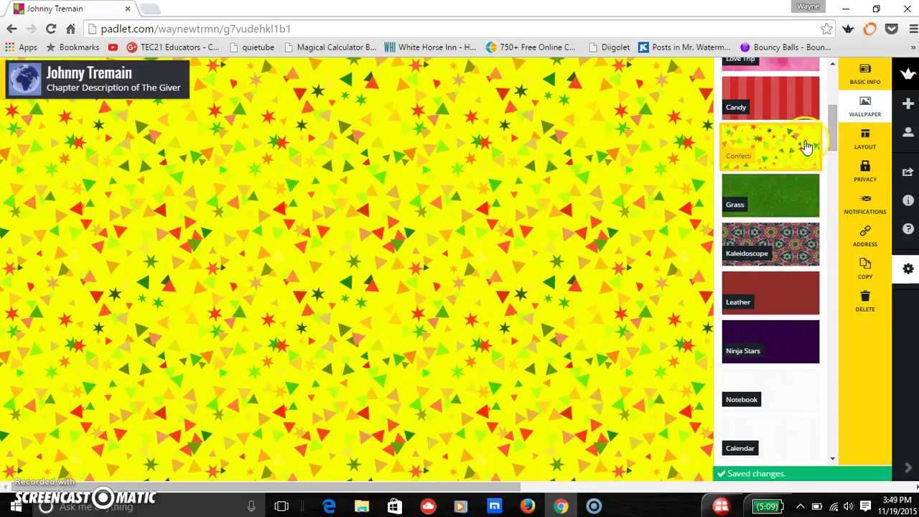
click(834, 142)
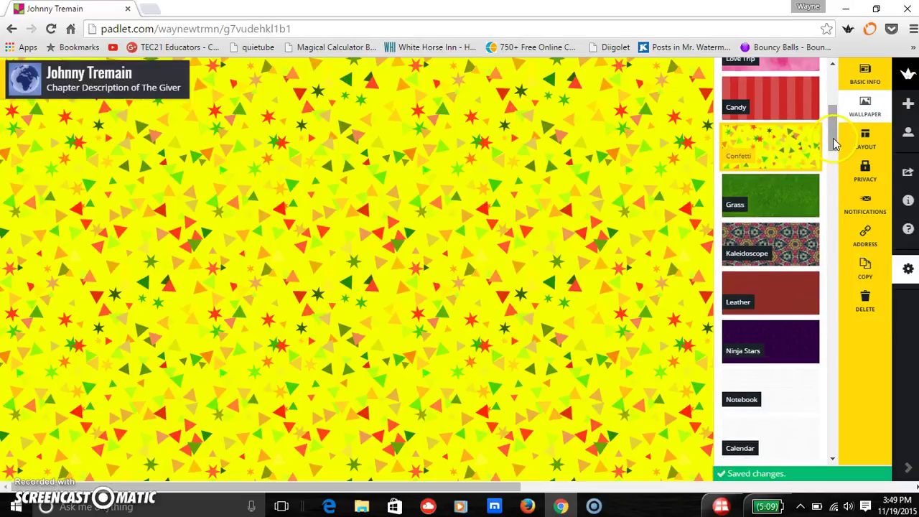
click(796, 189)
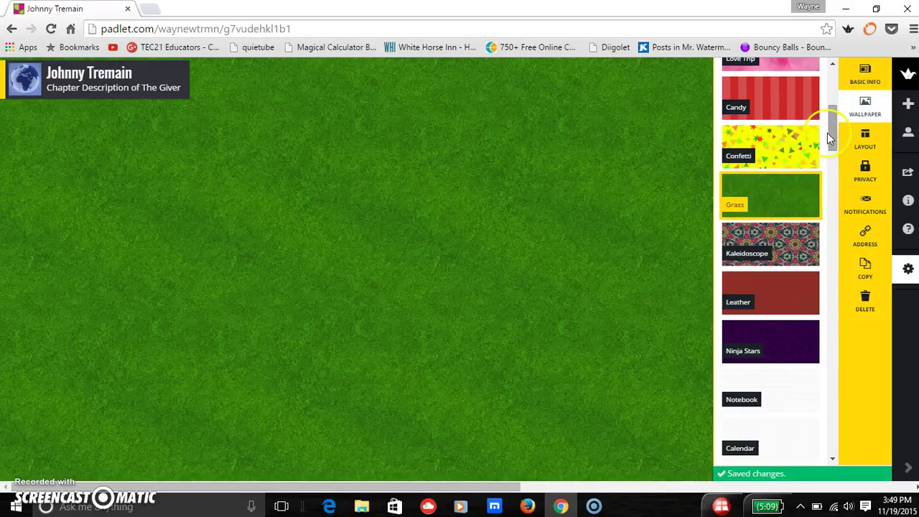
drag(834, 137, 831, 152)
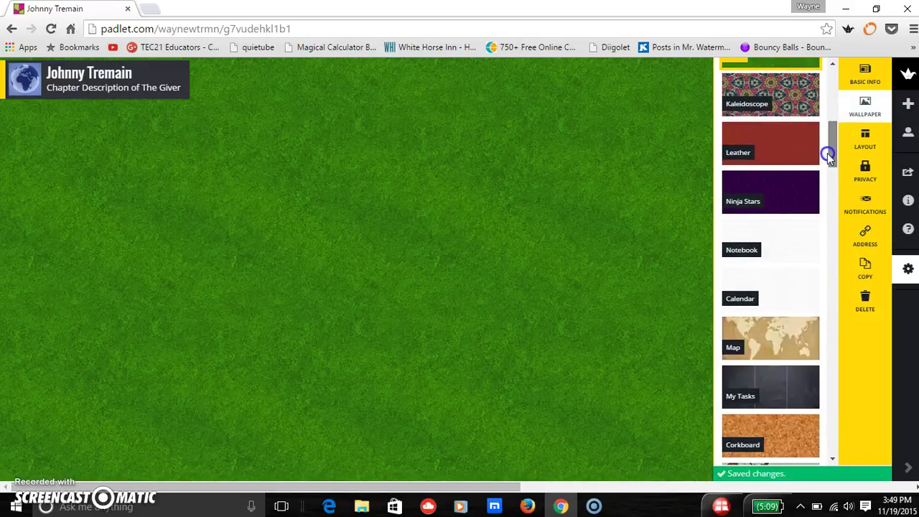
click(794, 125)
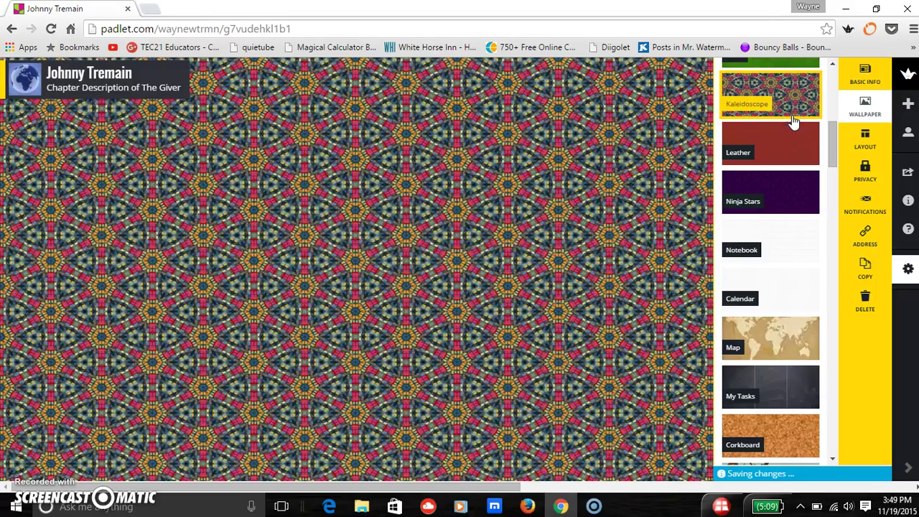
- Preview the Map and Wings wallpapers, then apply Stars
click(833, 151)
drag(832, 148, 832, 157)
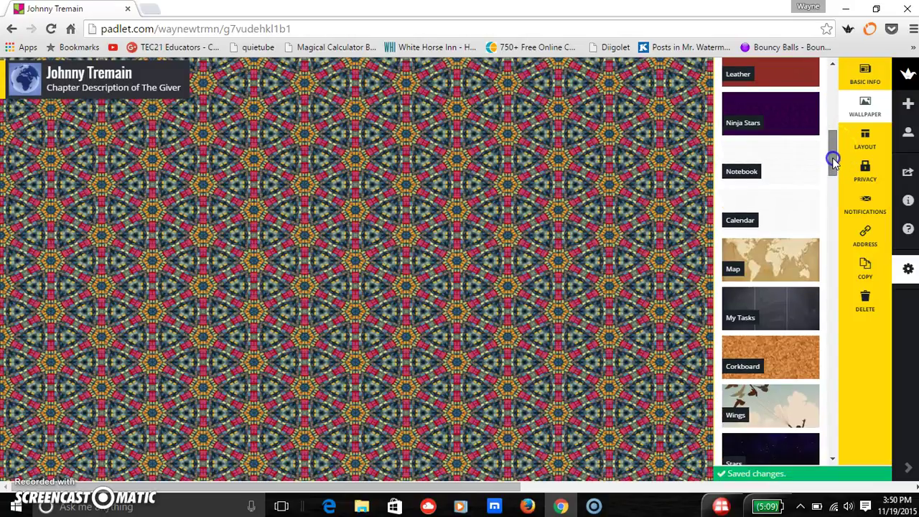
click(782, 267)
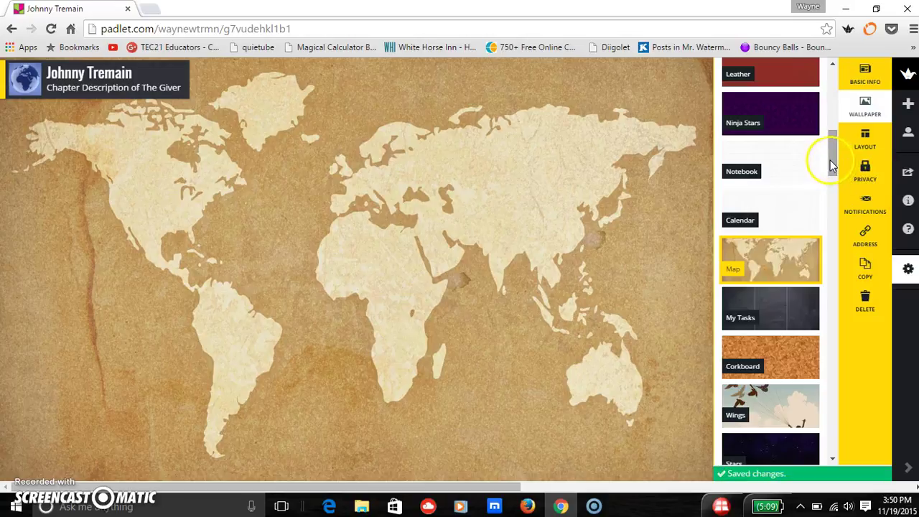
drag(830, 162, 833, 177)
click(780, 270)
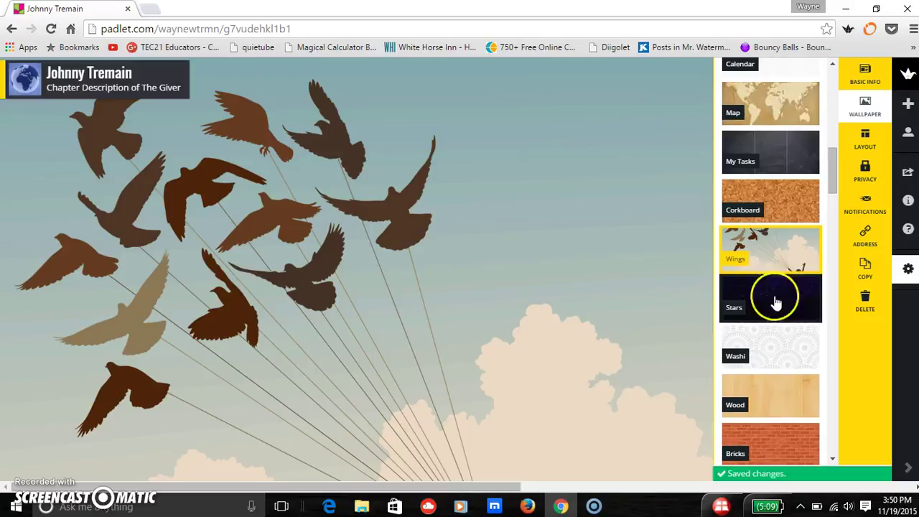
click(781, 305)
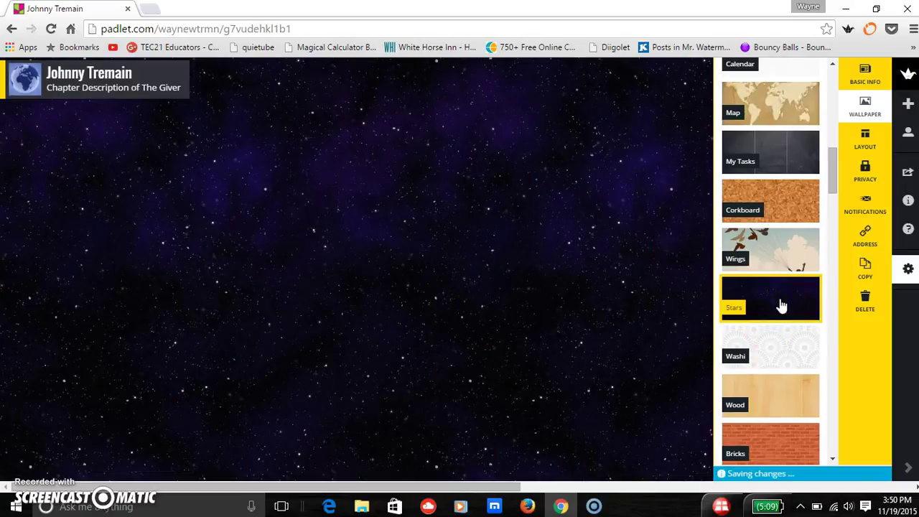
click(562, 280)
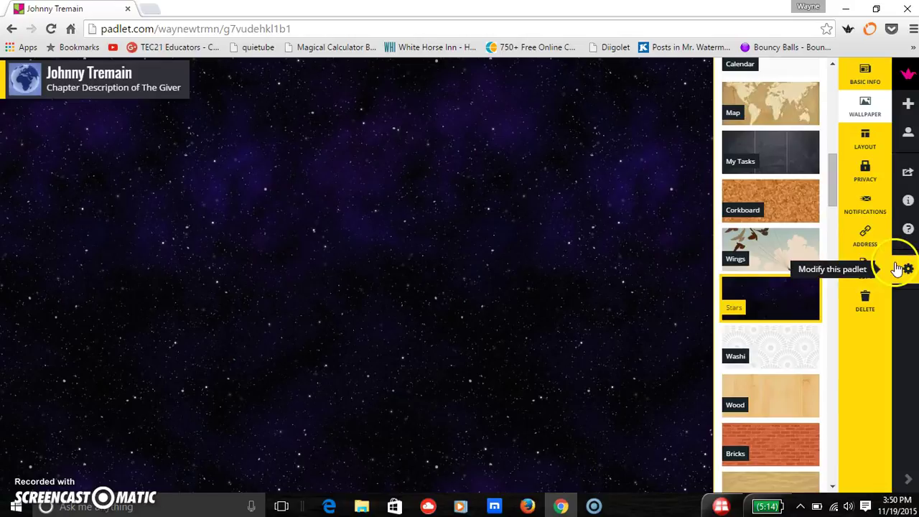
- Bring up the wall's share and export panel
click(909, 173)
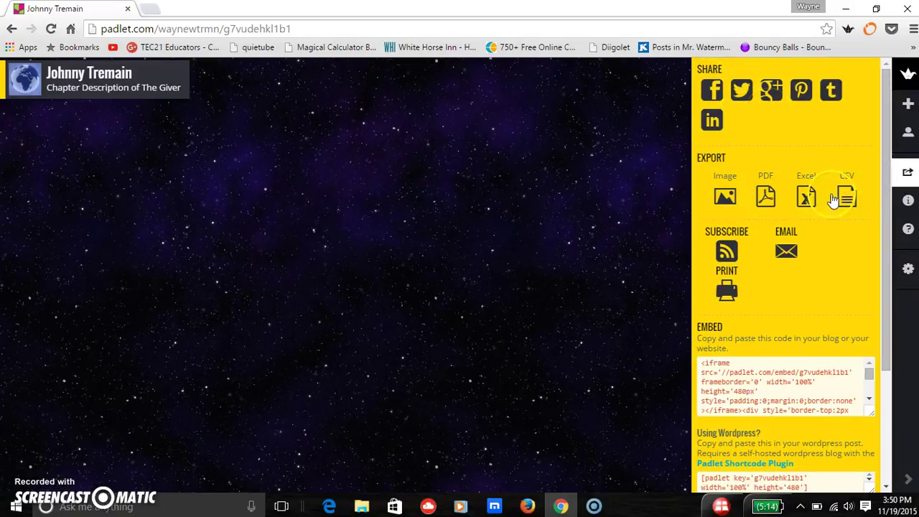
click(876, 193)
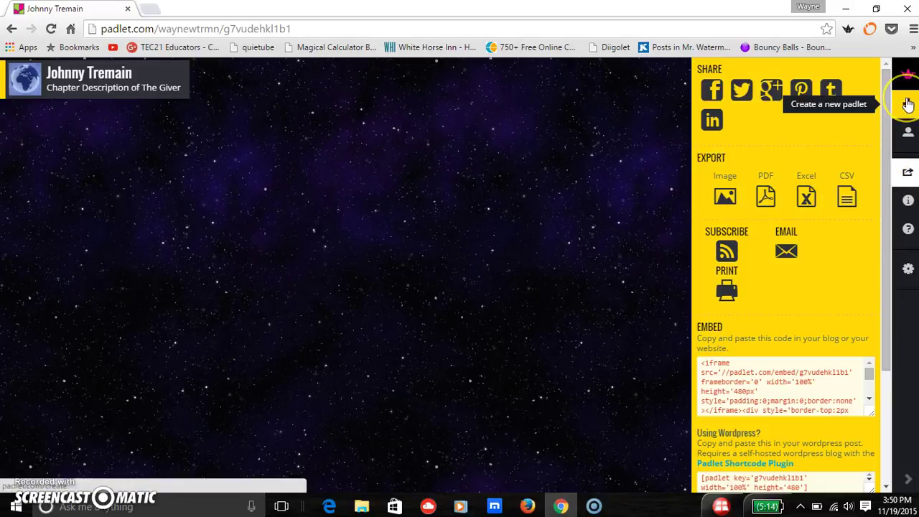
click(906, 134)
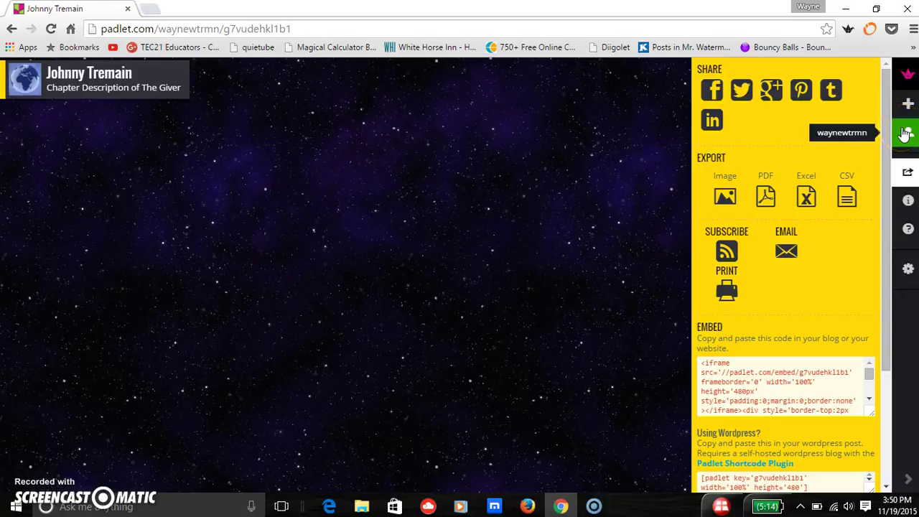
click(896, 206)
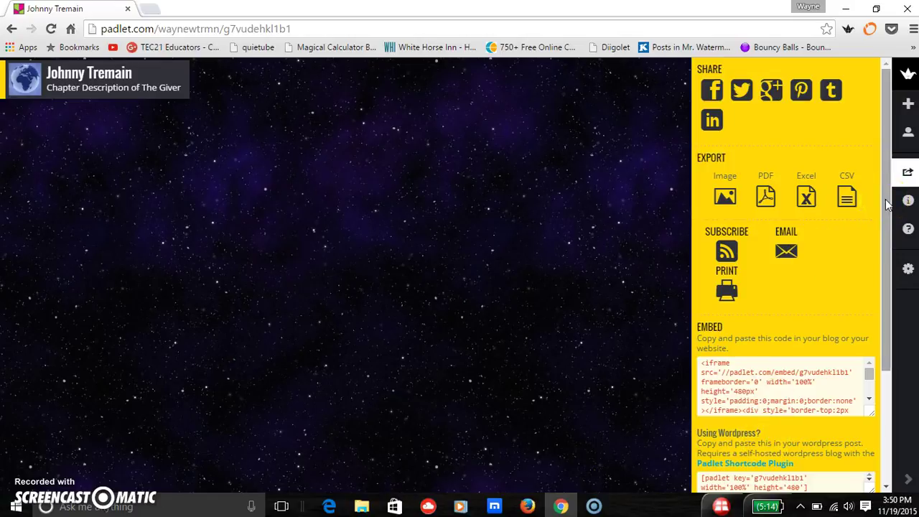
- Copy the wall's web address from the browser address bar
click(445, 27)
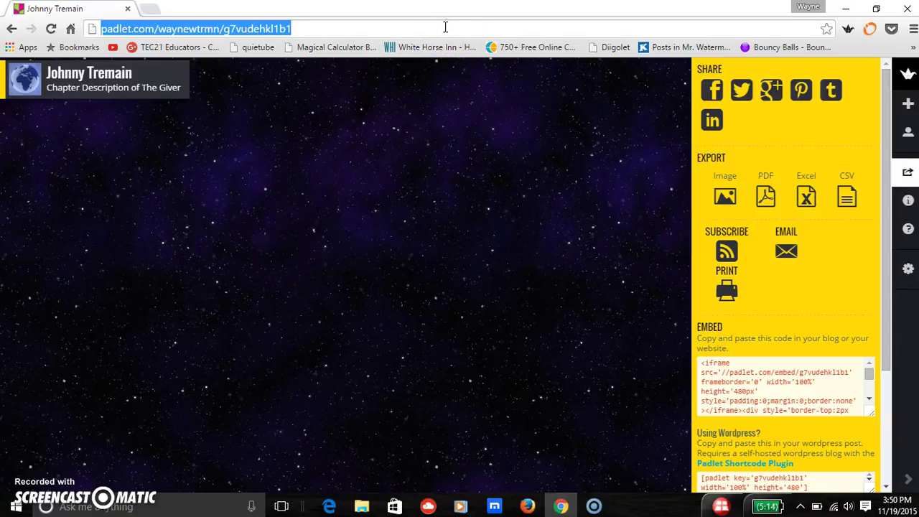
right_click(445, 27)
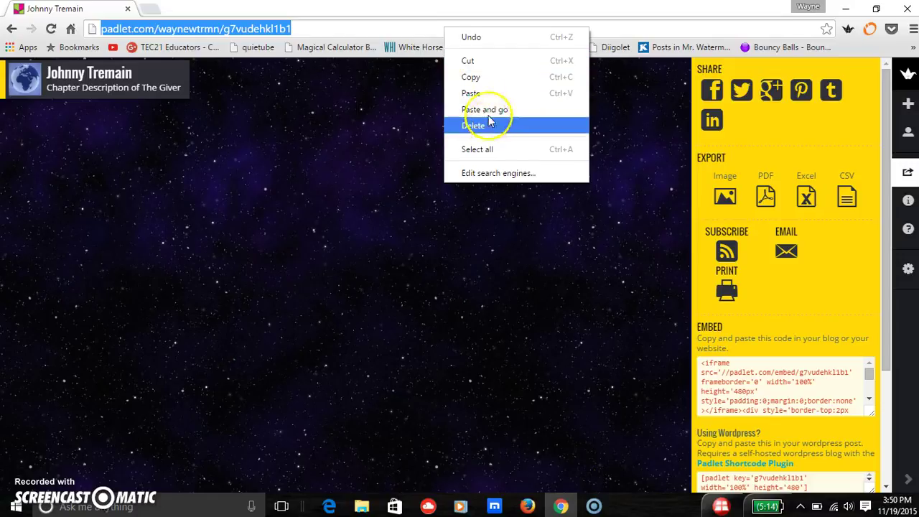
click(489, 74)
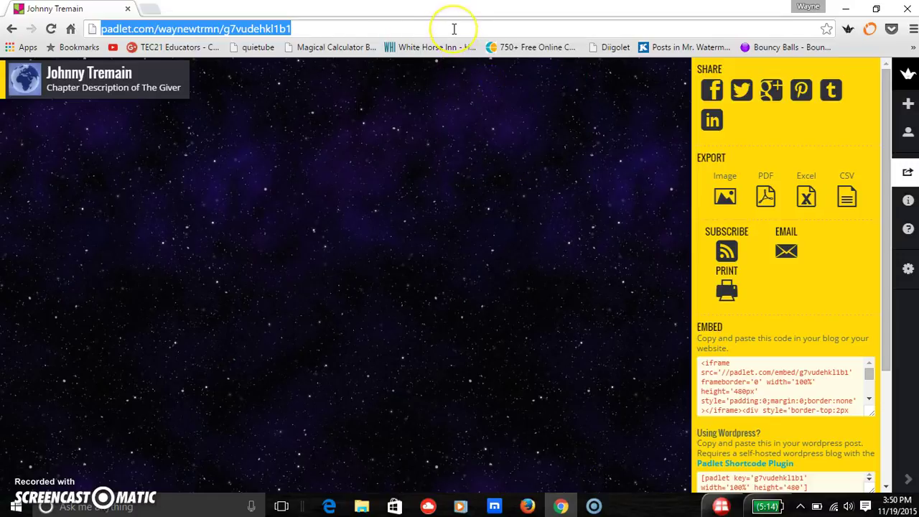
text(goo.gl)
key(Return)
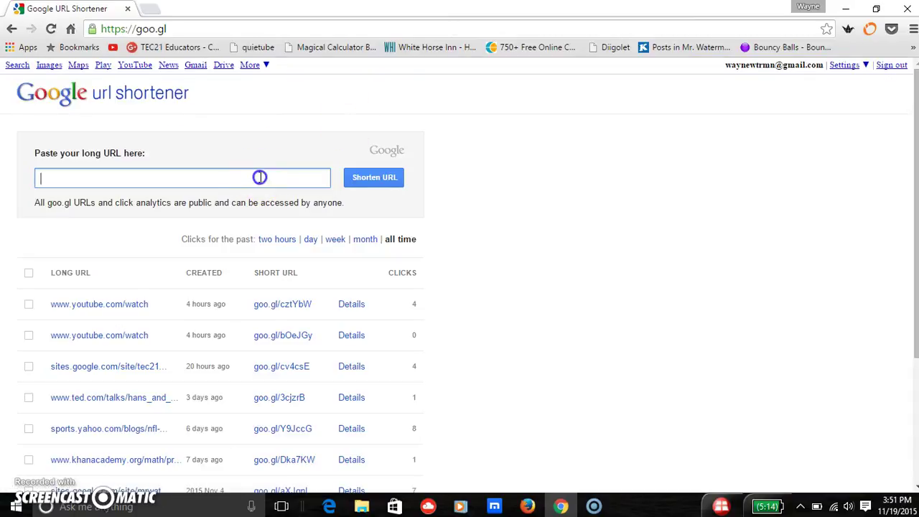
key(ctrl+v)
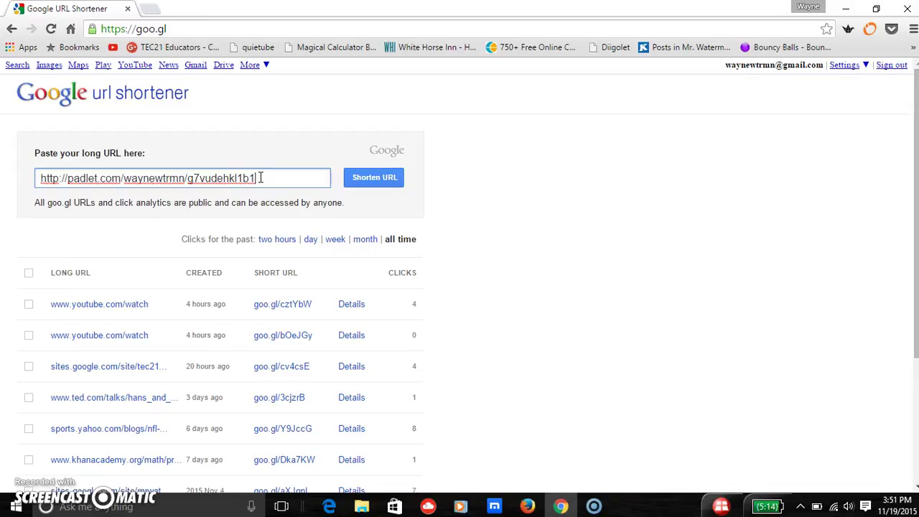
click(379, 177)
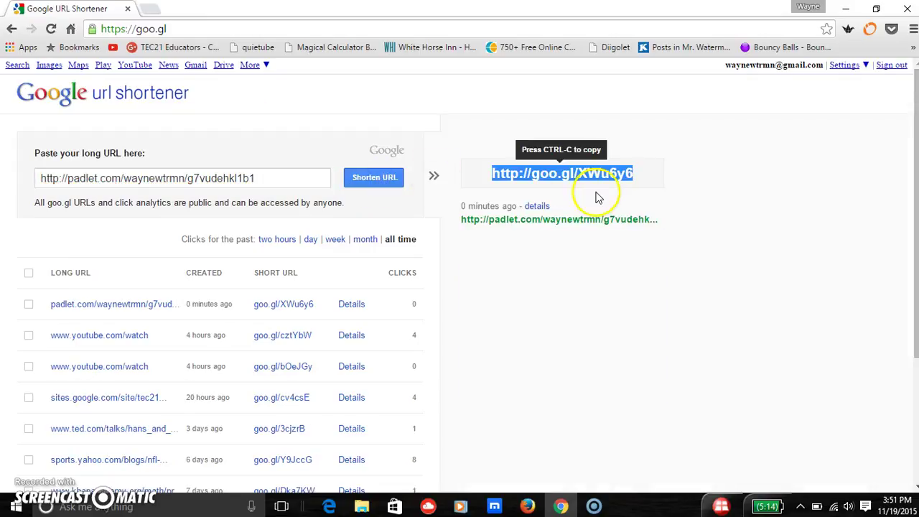